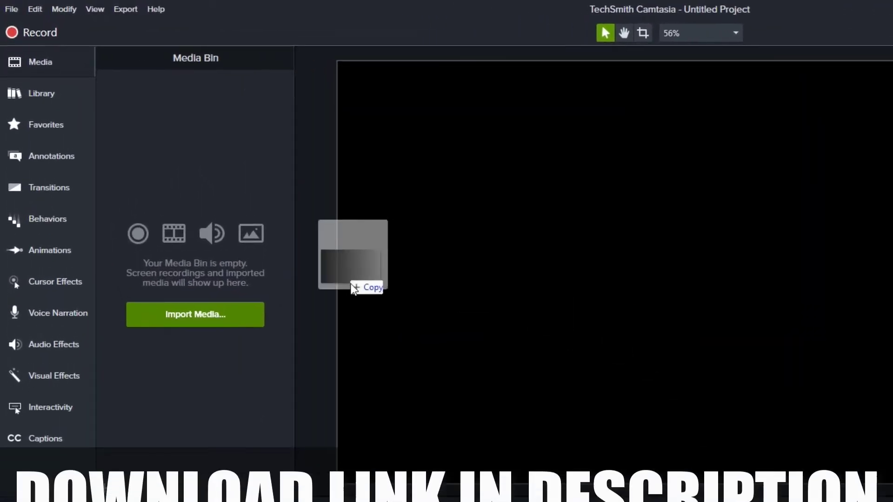
# Step: Import the image alpha+black.png into the project's media
pyautogui.moveTo(237, 186); pyautogui.dragTo(140, 105)
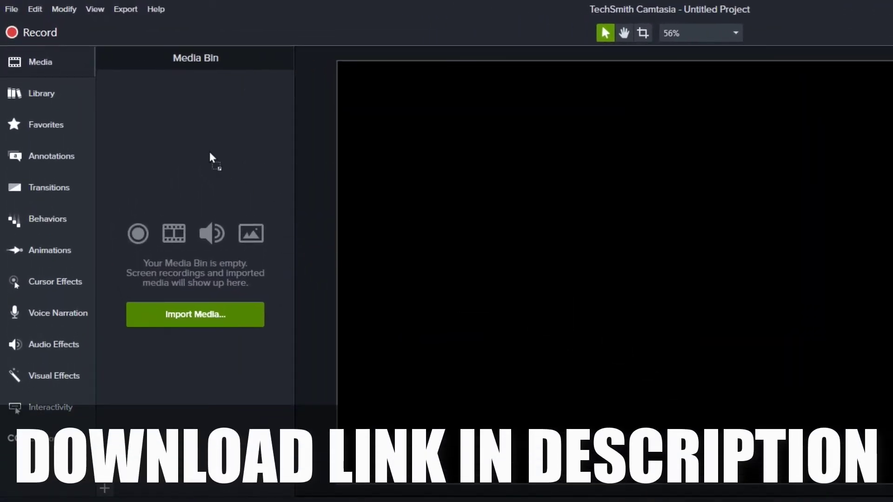
pyautogui.moveTo(203, 152); pyautogui.dragTo(208, 155)
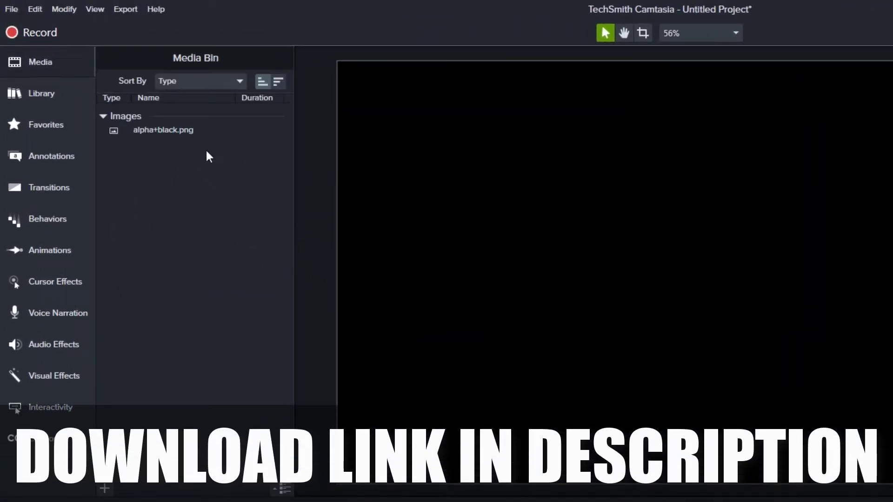
# Step: Add a plain text callout stretched across the full canvas width, reading "This is an example of a long text box."
pyautogui.click(64, 162)
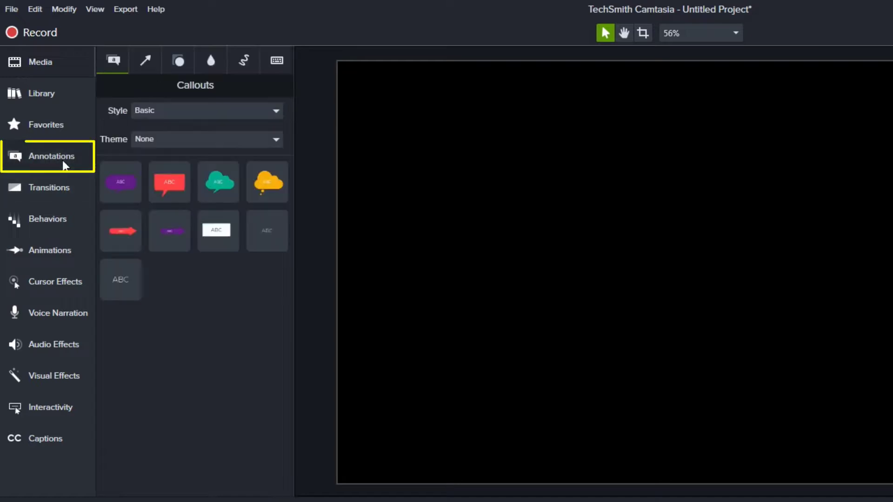
pyautogui.moveTo(120, 279); pyautogui.dragTo(415, 281)
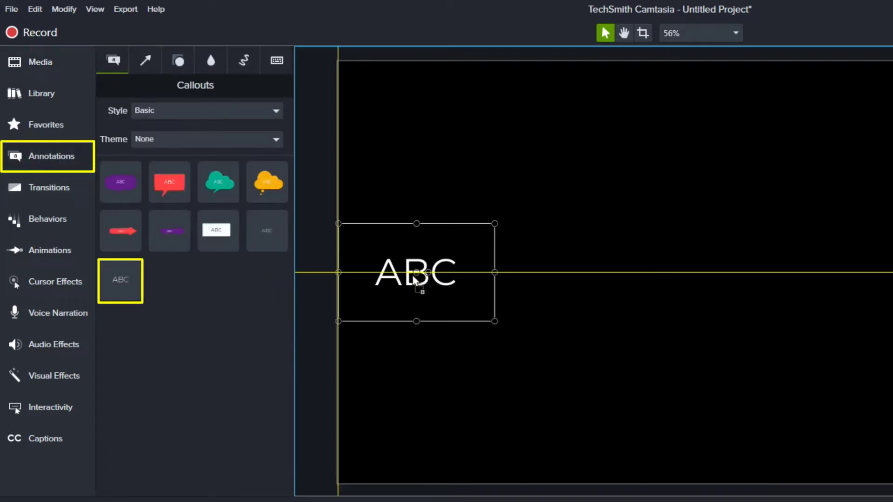
pyautogui.moveTo(494, 272); pyautogui.dragTo(831, 272)
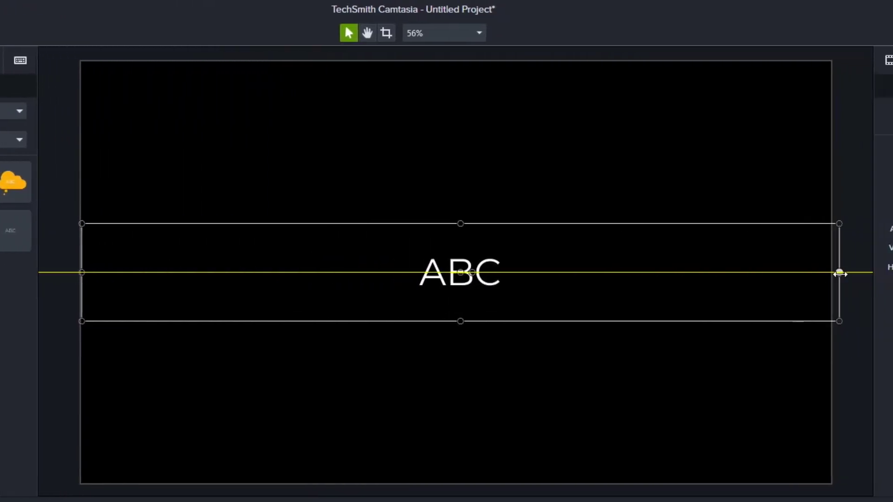
pyautogui.doubleClick(447, 273)
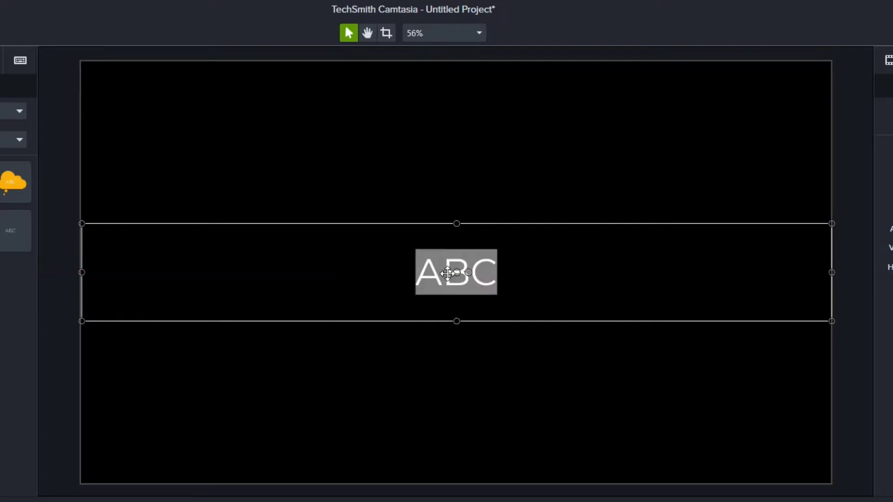
pyautogui.write('This')
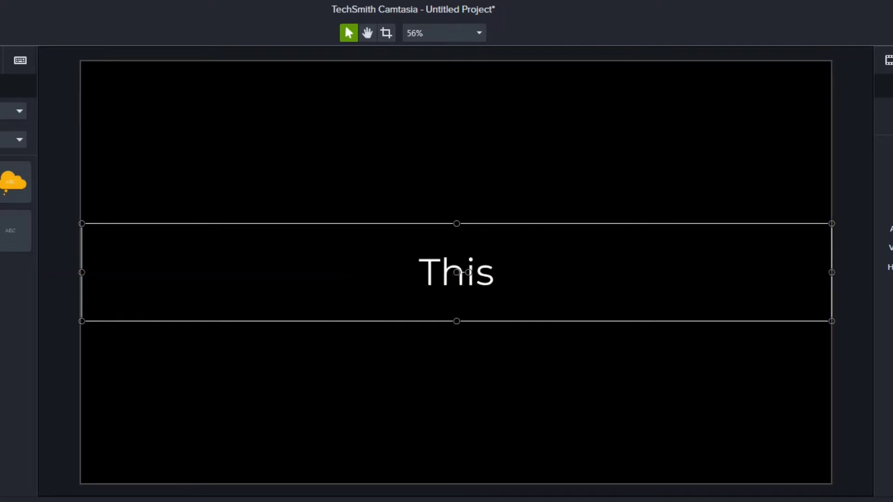
pyautogui.write(' is an example of a long')
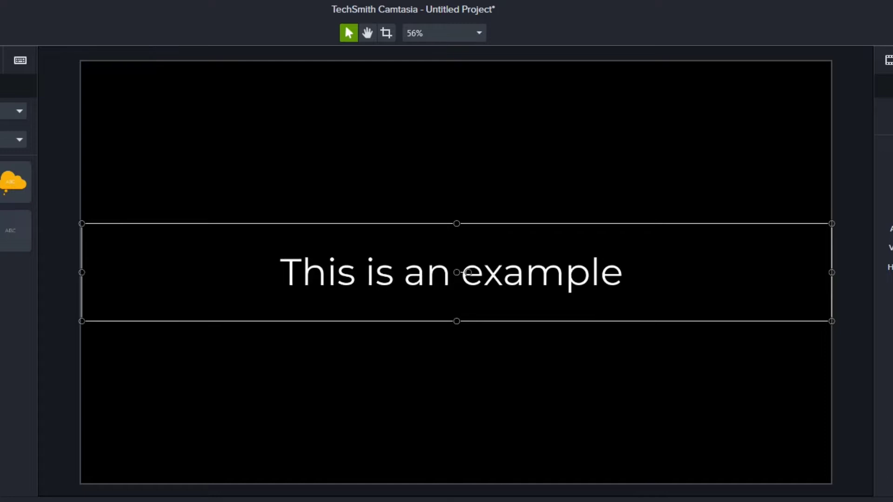
pyautogui.write(' text box.')
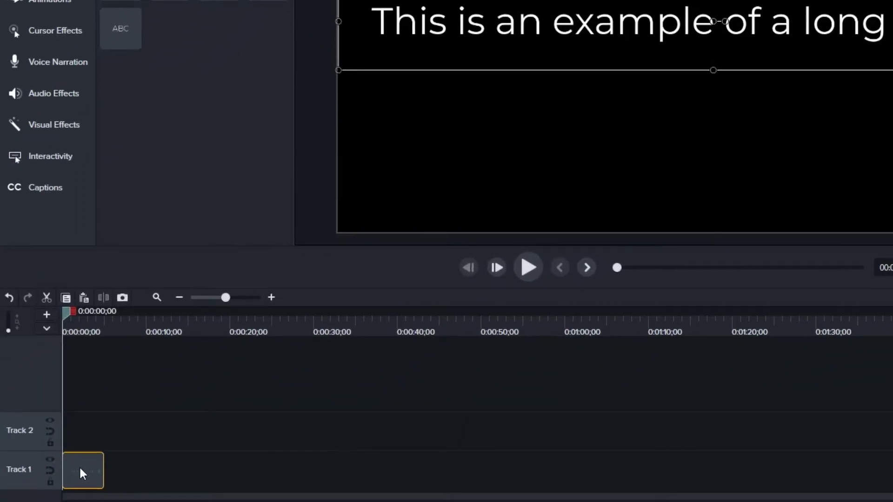
# Step: Duplicate the text clip onto Track 2 and apply the Glow visual effect to the copy
pyautogui.click(111, 423)
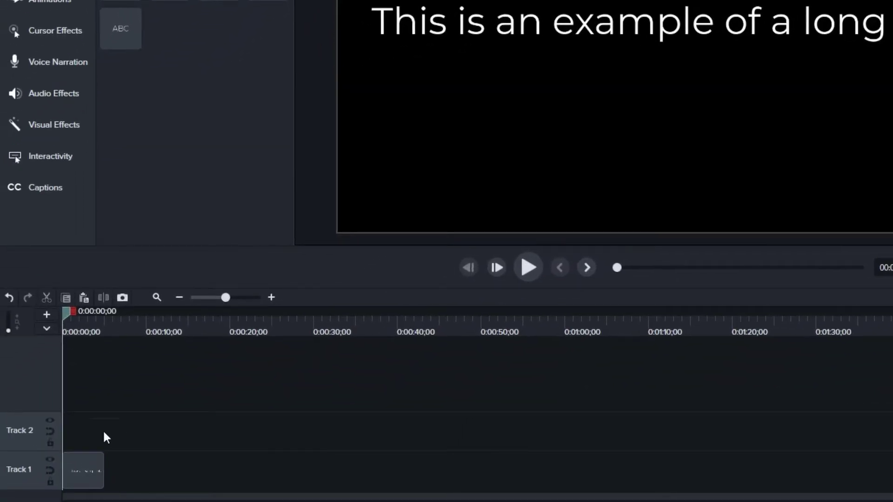
pyautogui.click(85, 465)
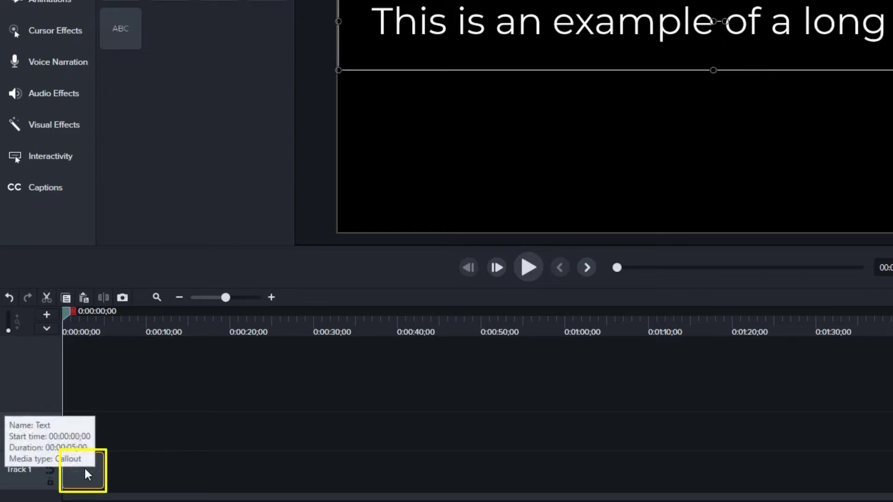
pyautogui.hotkey('ctrl', 'v')
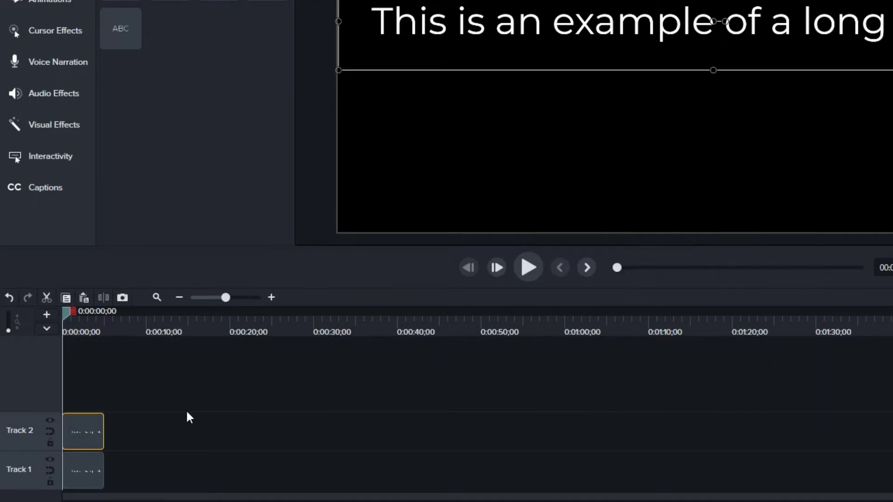
pyautogui.click(66, 125)
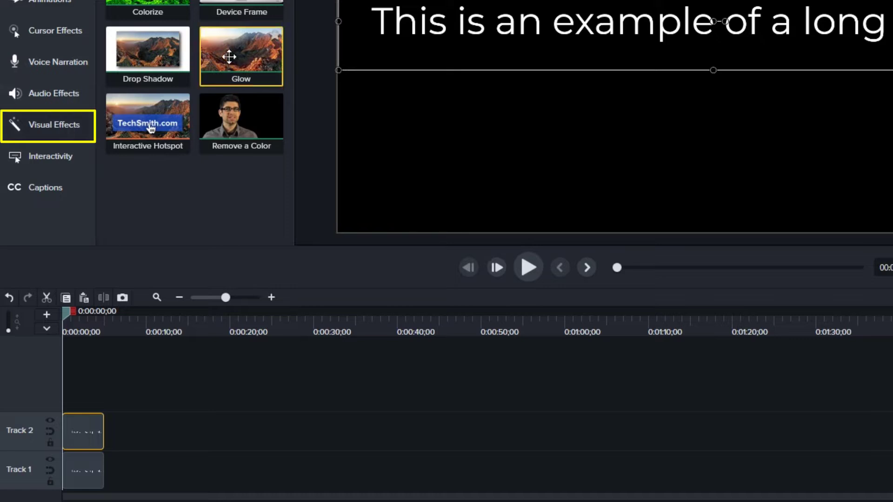
pyautogui.moveTo(229, 57); pyautogui.dragTo(89, 431)
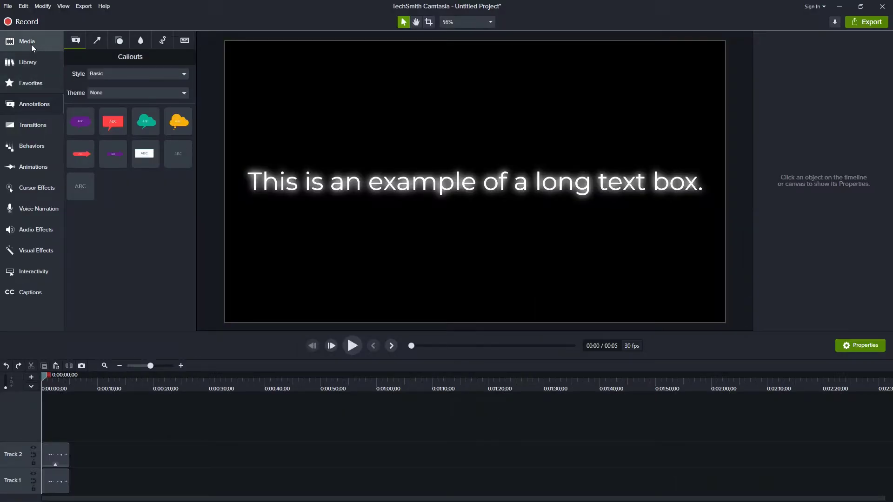
# Step: Place alpha+black.png centred over the text on Track 3 and duplicate it onto Track 4
pyautogui.click(32, 44)
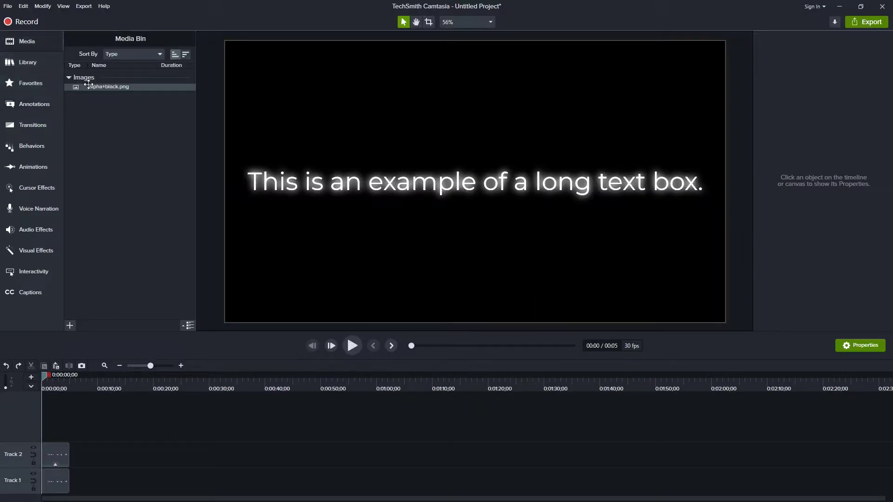
pyautogui.moveTo(98, 87); pyautogui.dragTo(471, 185)
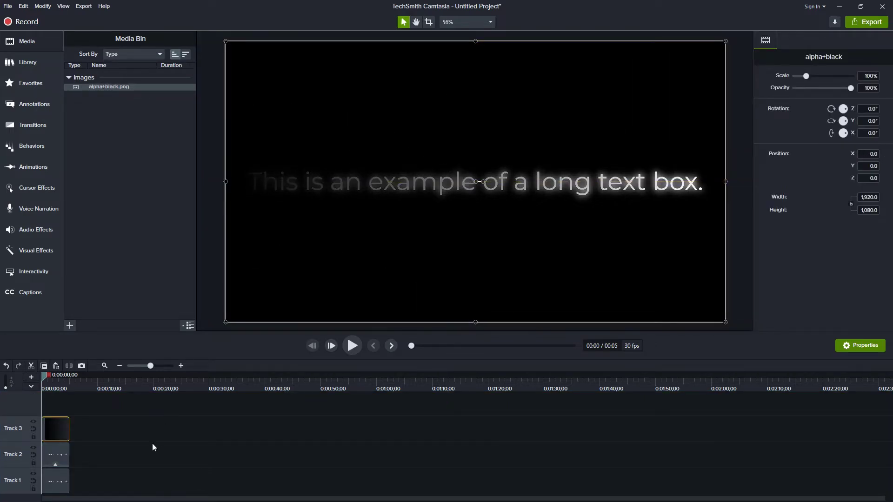
pyautogui.hotkey('ctrl', 'c')
pyautogui.hotkey('ctrl', 'v')
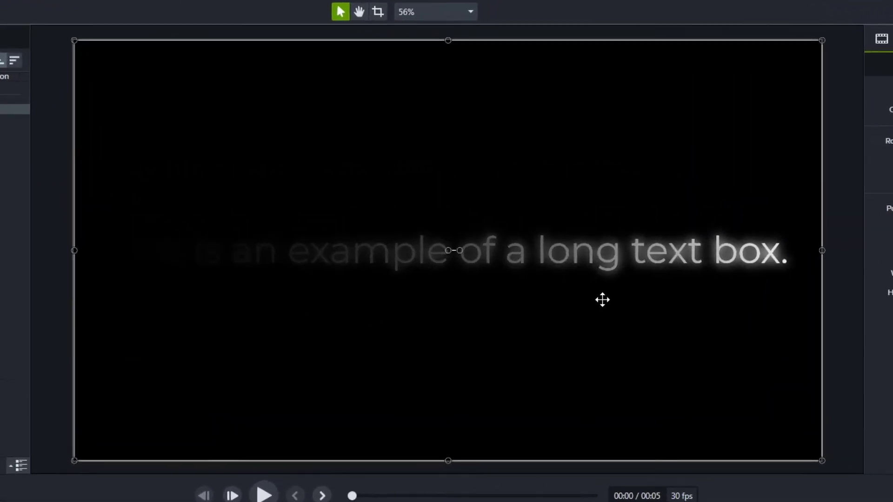
# Step: Rotate the image copy half a turn and set both images side by side, the rotated one on the left, meeting at the canvas centre
pyautogui.click(460, 251)
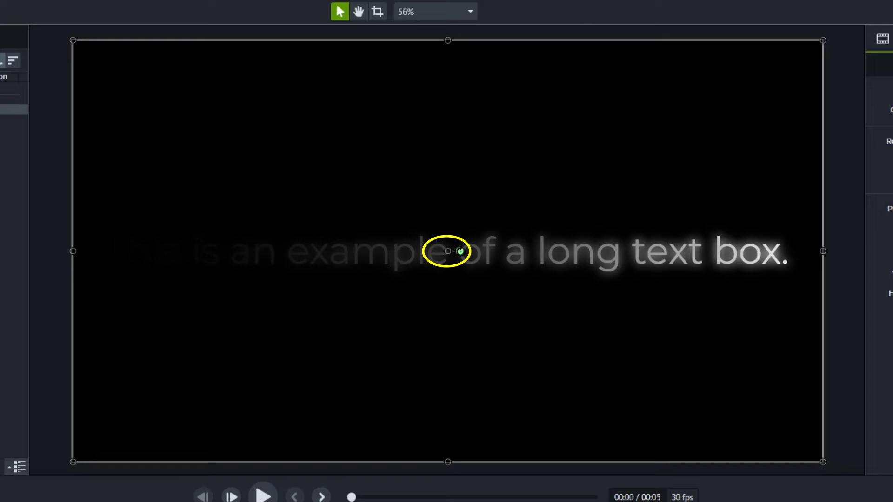
pyautogui.moveTo(460, 251); pyautogui.dragTo(436, 252)
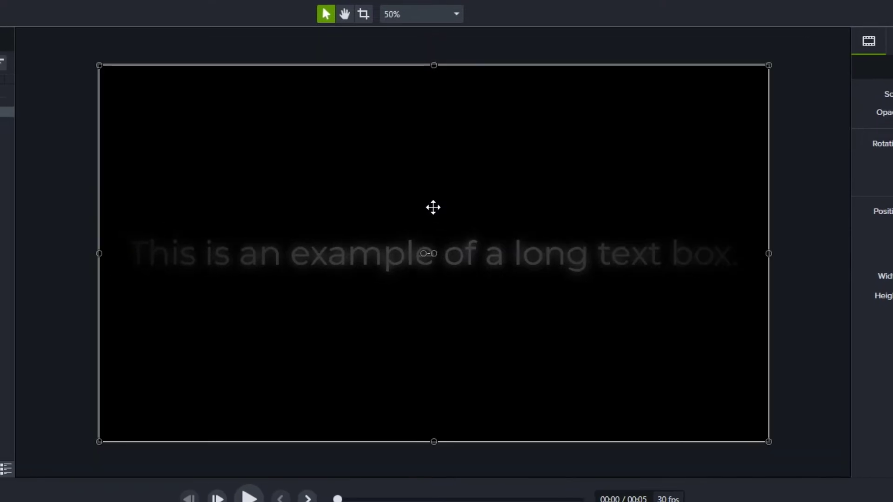
pyautogui.scroll(-1, 432, 207)
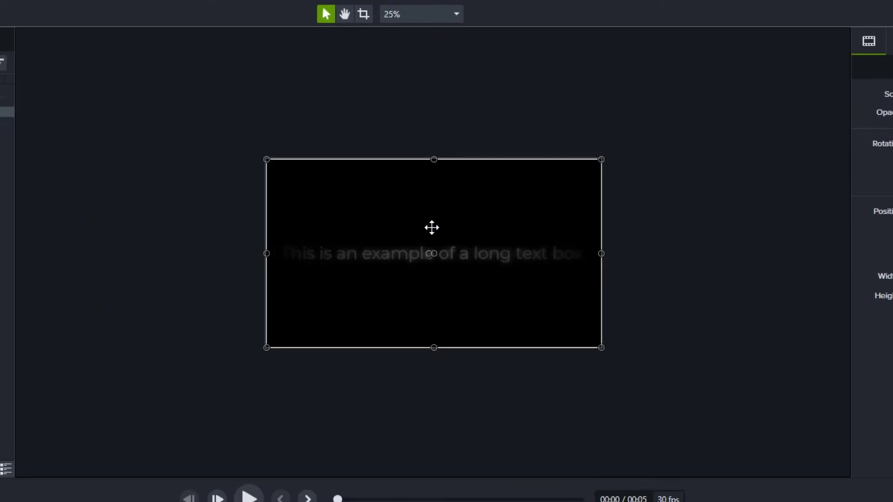
pyautogui.moveTo(432, 228); pyautogui.dragTo(293, 247)
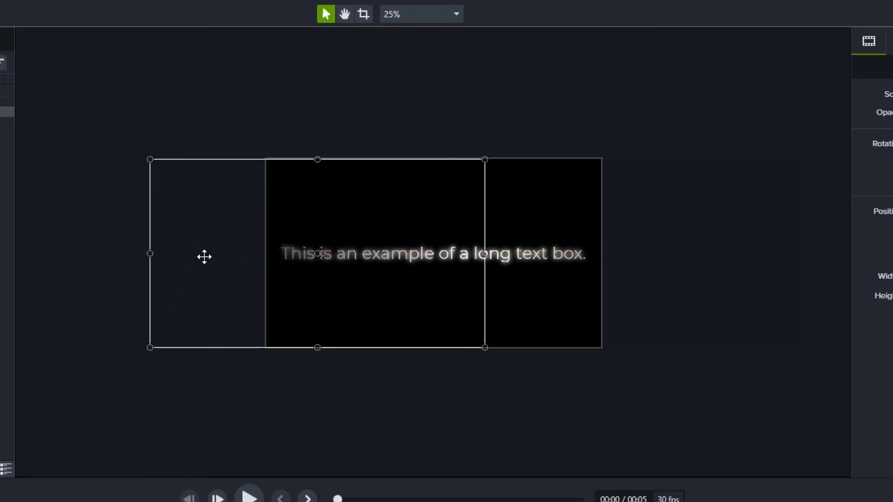
pyautogui.moveTo(204, 257); pyautogui.dragTo(173, 232)
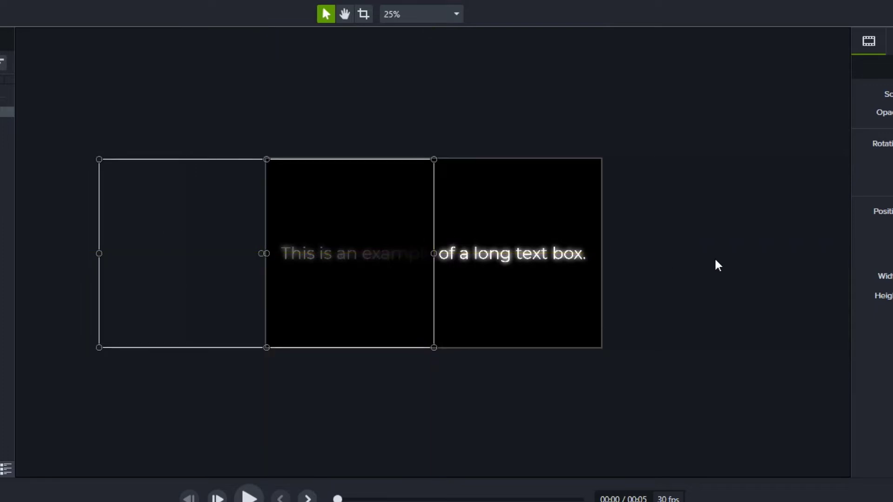
pyautogui.moveTo(209, 261); pyautogui.dragTo(549, 261)
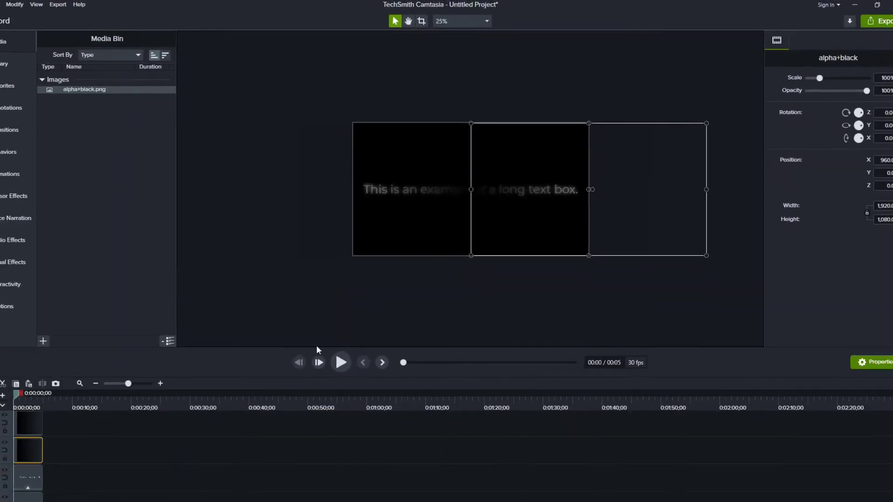
# Step: Group the two alpha+black clips on Tracks 3 and 4 and resize the group to its visible size
pyautogui.click(85, 440)
pyautogui.moveTo(85, 436); pyautogui.dragTo(60, 405)
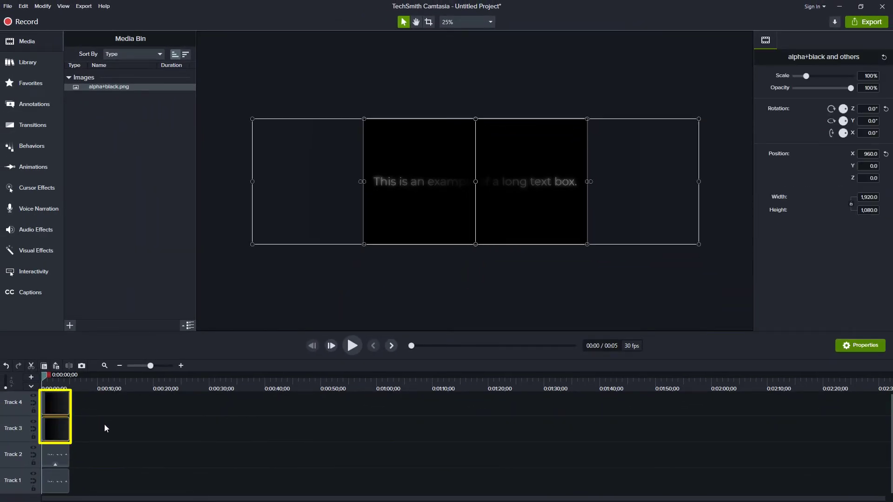
pyautogui.hotkey('ctrl', 'g')
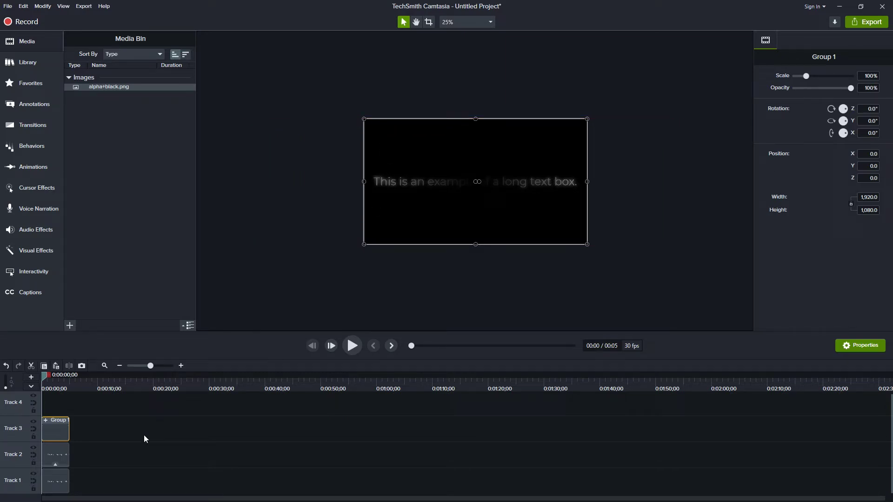
pyautogui.rightClick(57, 433)
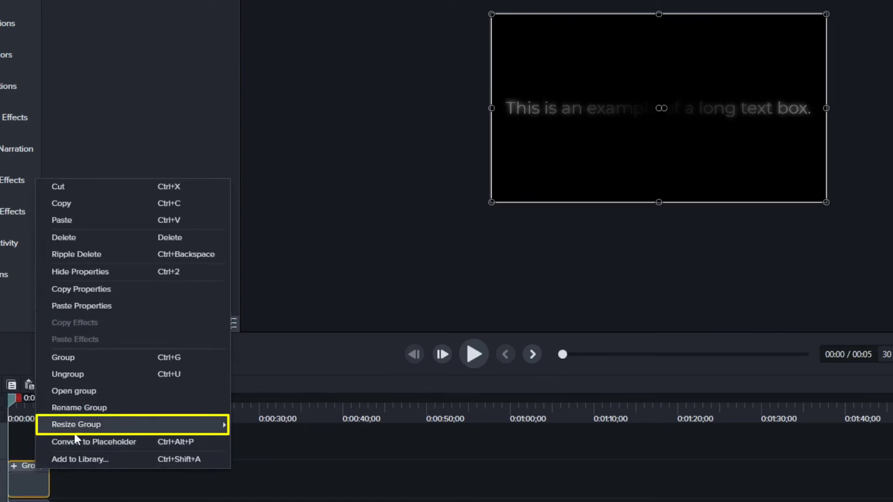
pyautogui.moveTo(113, 430)
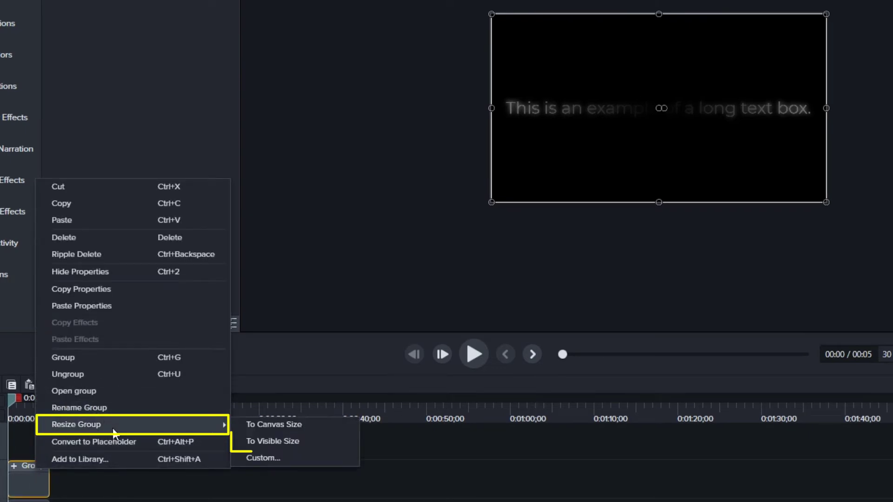
pyautogui.click(298, 441)
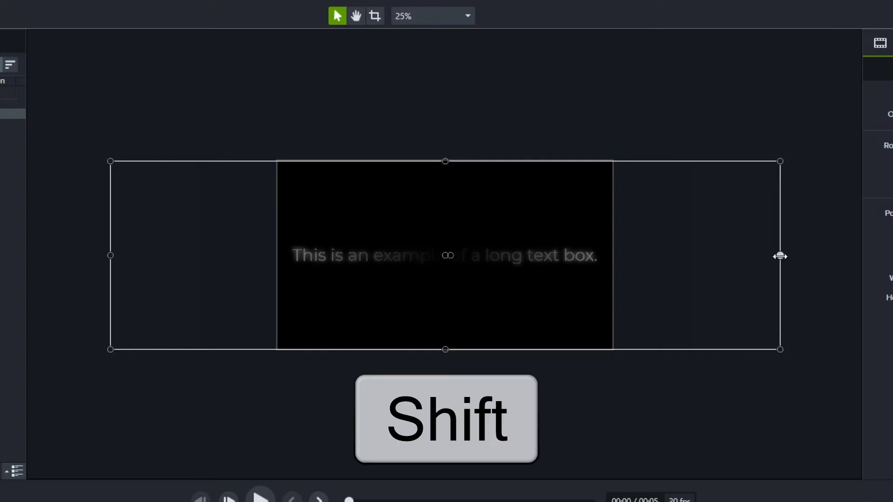
# Step: Shrink the gradient group to 50% scale, about 496 wide by 540 high without keeping proportions, vertically centred at the canvas's left edge
pyautogui.moveTo(779, 255); pyautogui.dragTo(612, 256)
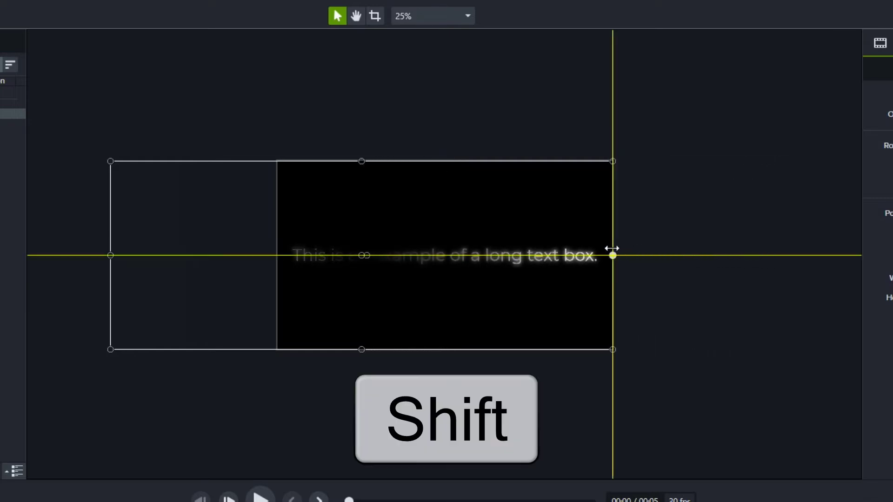
pyautogui.moveTo(110, 254); pyautogui.dragTo(278, 255)
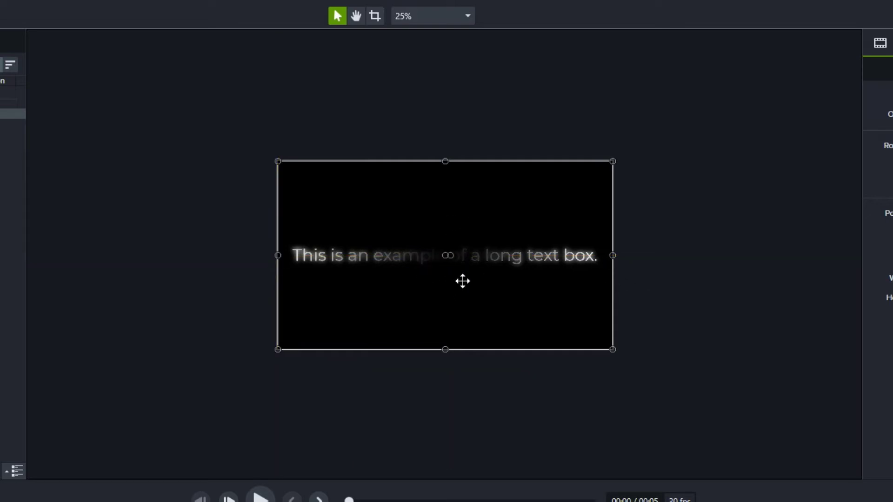
pyautogui.moveTo(613, 161); pyautogui.dragTo(427, 261)
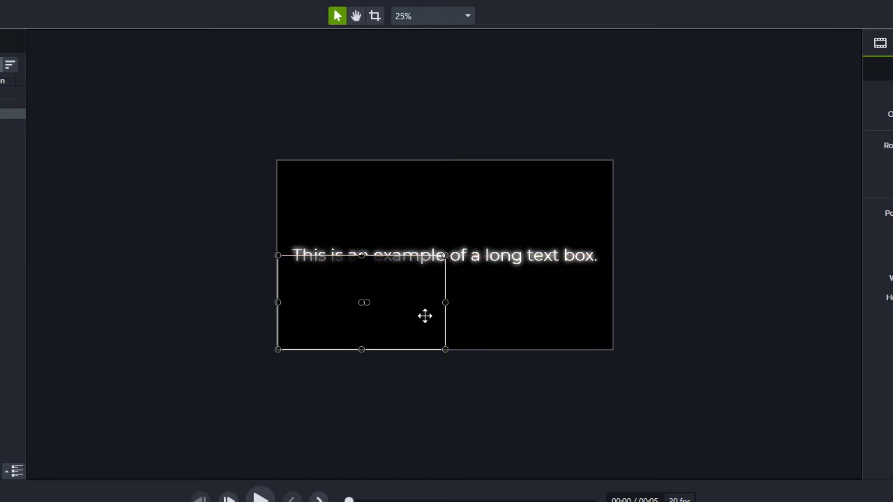
pyautogui.moveTo(424, 316); pyautogui.dragTo(364, 255)
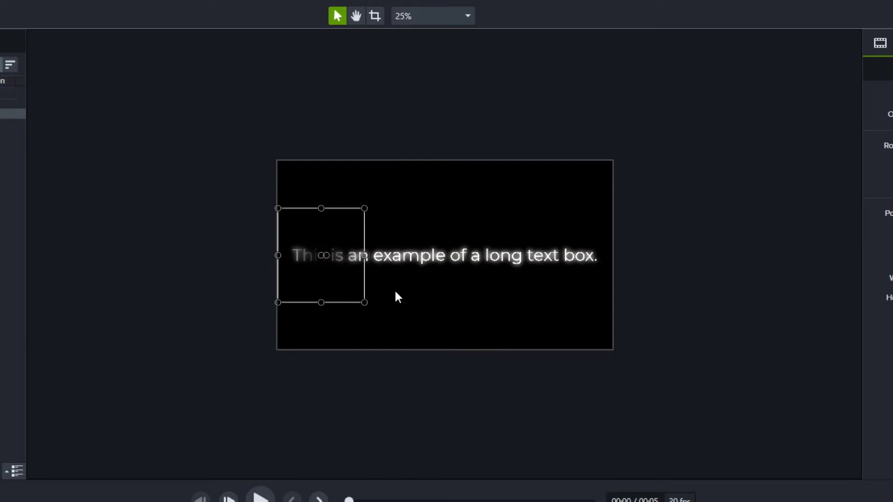
# Step: Move the gradient group off the canvas's left side to about X -1,254, Y 0, and rotate it -15° about Z
pyautogui.scroll(1, 423, 257)
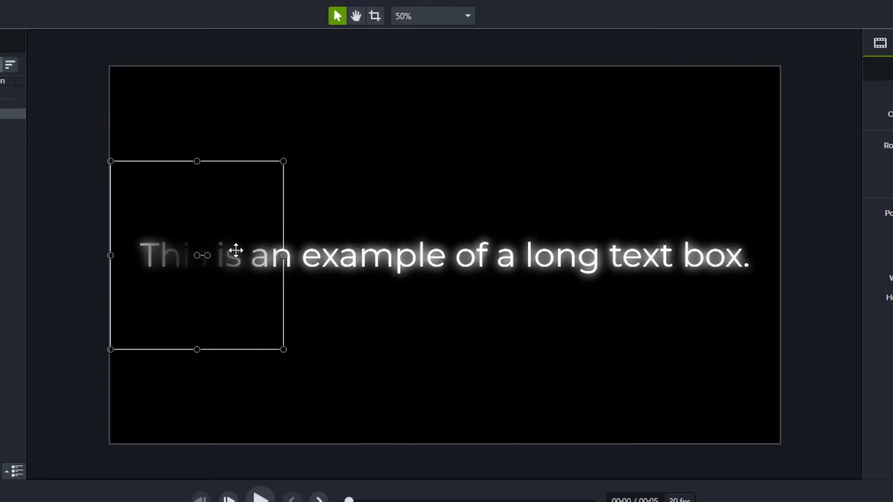
pyautogui.moveTo(235, 253); pyautogui.dragTo(48, 250)
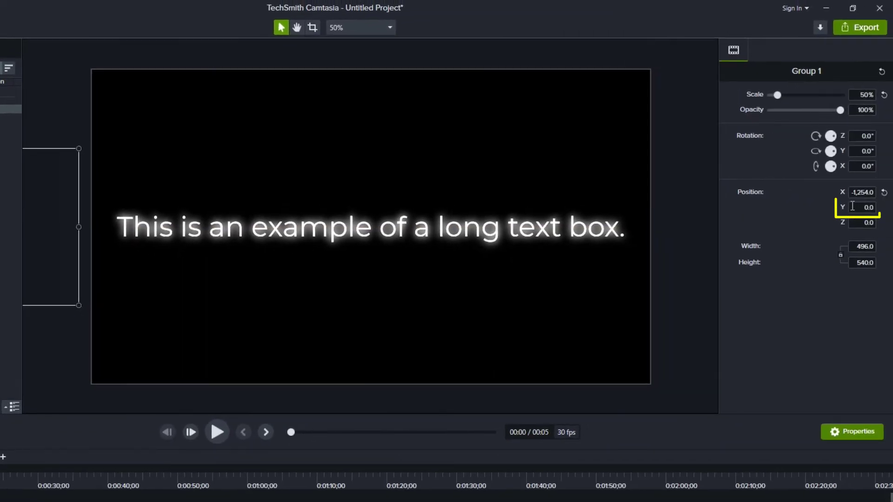
pyautogui.click(852, 207)
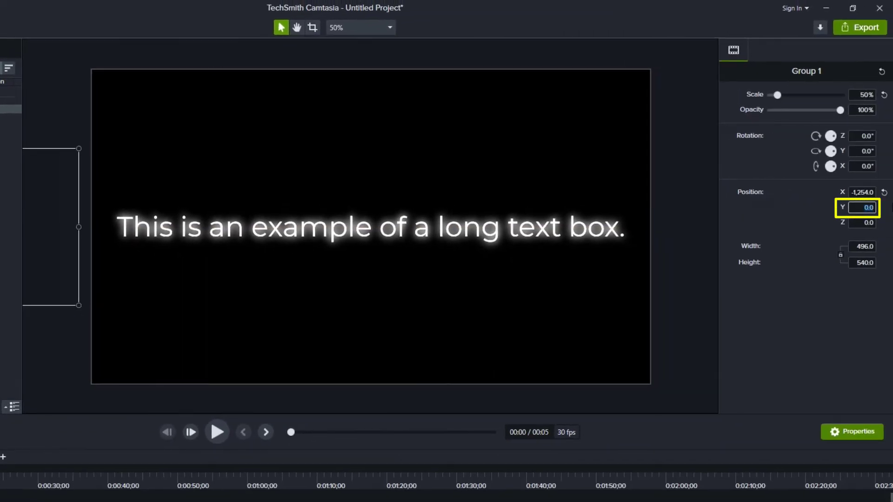
pyautogui.click(858, 135)
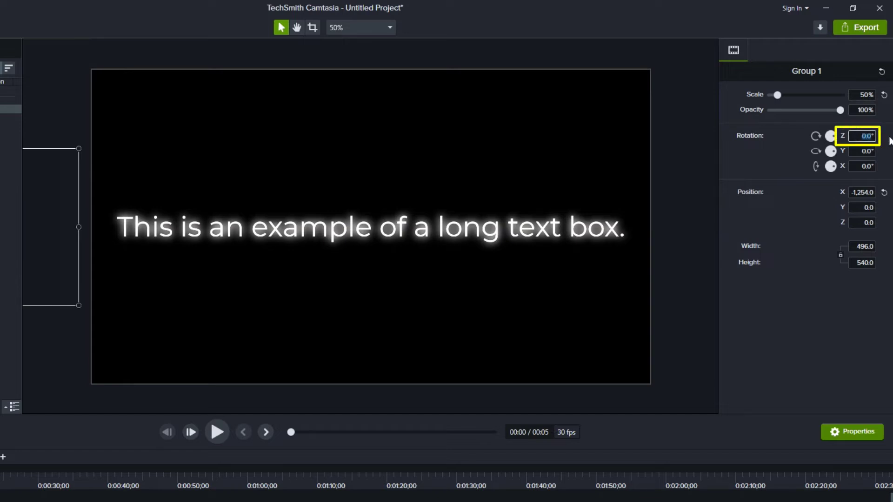
pyautogui.write('-15')
pyautogui.press('Return')
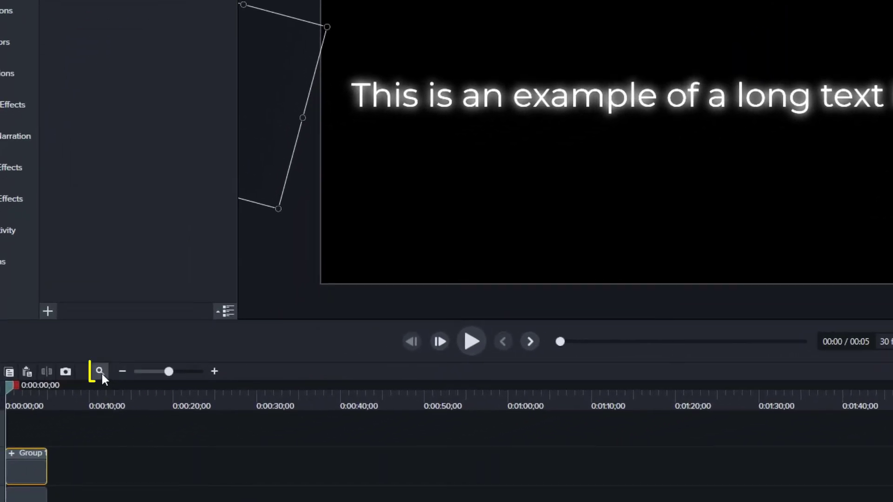
# Step: Add a custom animation to Group 1 on the timeline, running from 0:00:00;00 to 0:00:02;00
pyautogui.click(101, 373)
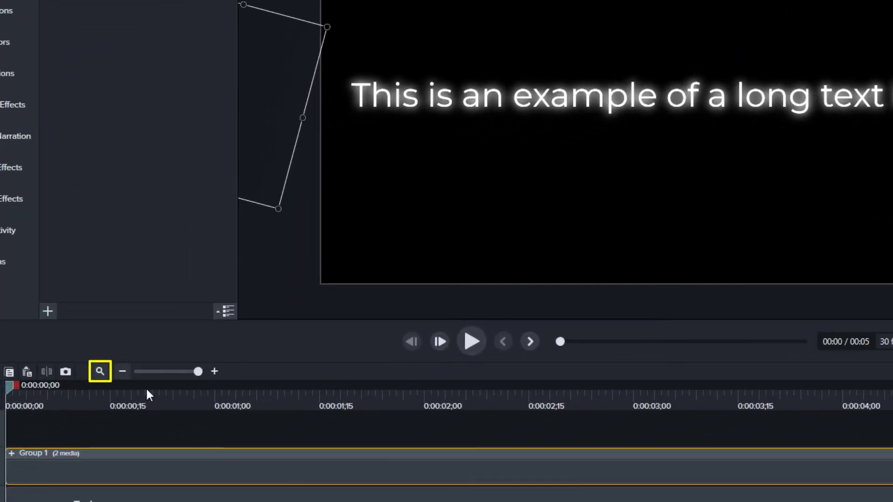
pyautogui.moveTo(583, 398); pyautogui.dragTo(619, 404)
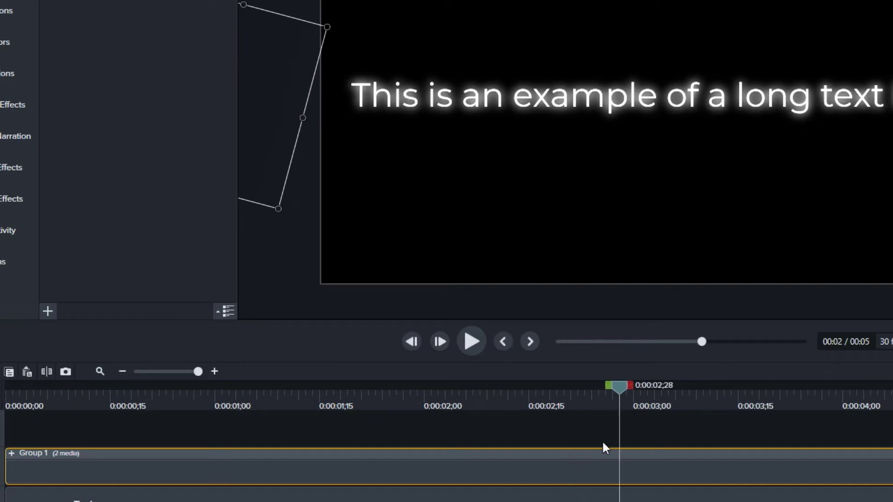
pyautogui.hotkey('shift', 'a')
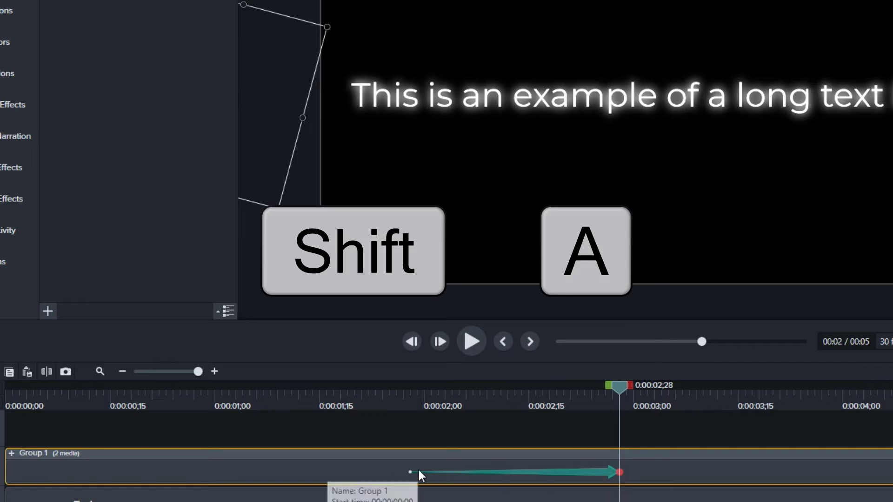
pyautogui.moveTo(418, 473); pyautogui.dragTo(203, 468)
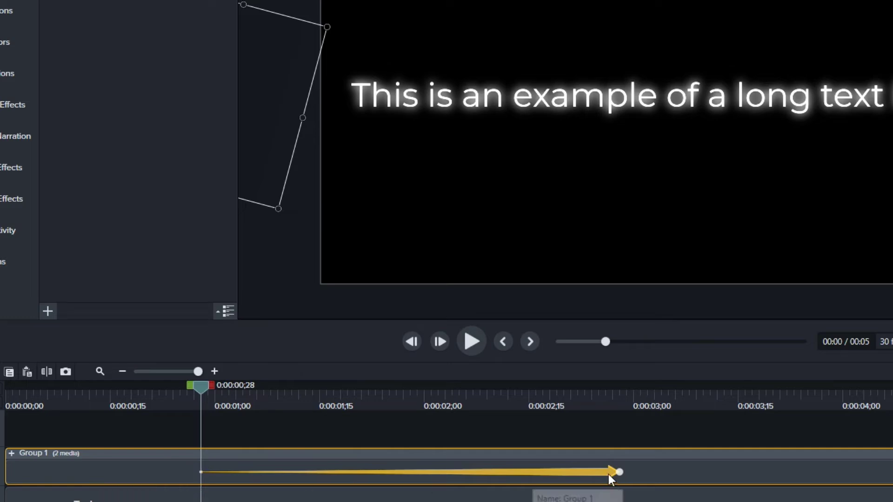
pyautogui.moveTo(608, 474); pyautogui.dragTo(403, 491)
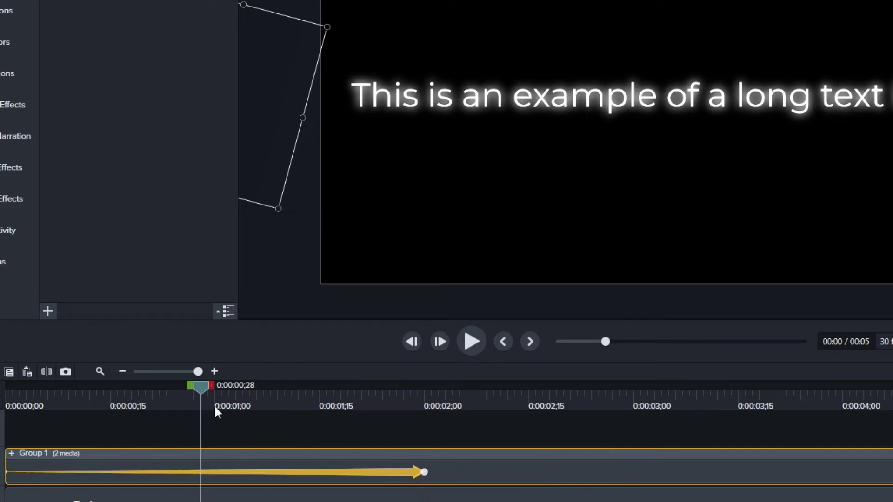
# Step: Past the animation's end, move the group beyond the canvas's right edge to about X 1,276, Y 0, and scrub through the sweep
pyautogui.moveTo(199, 393); pyautogui.dragTo(563, 395)
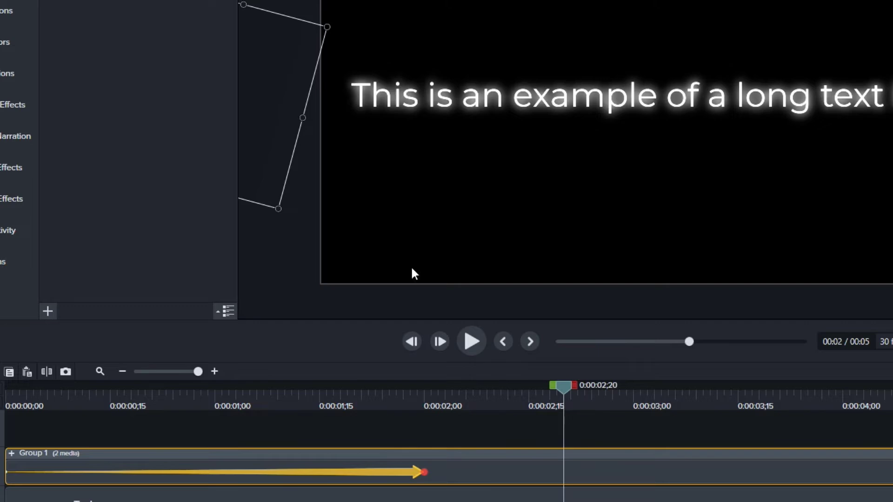
pyautogui.moveTo(165, 92); pyautogui.dragTo(763, 106)
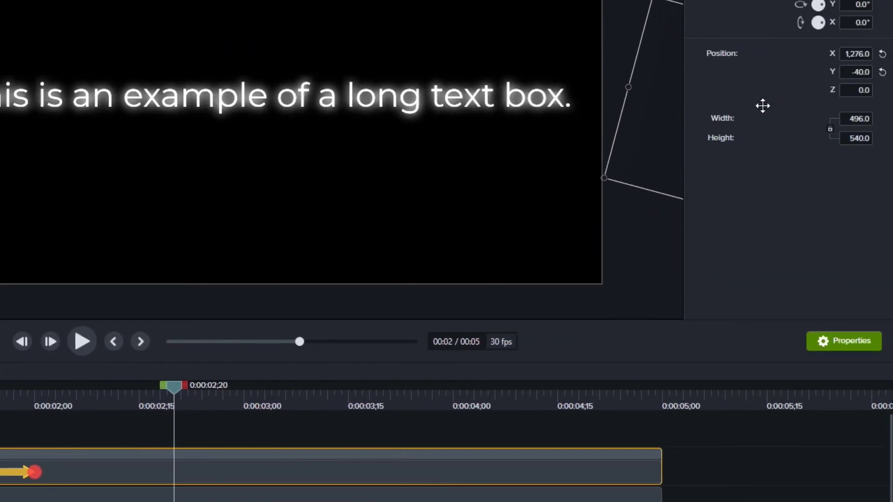
pyautogui.click(846, 71)
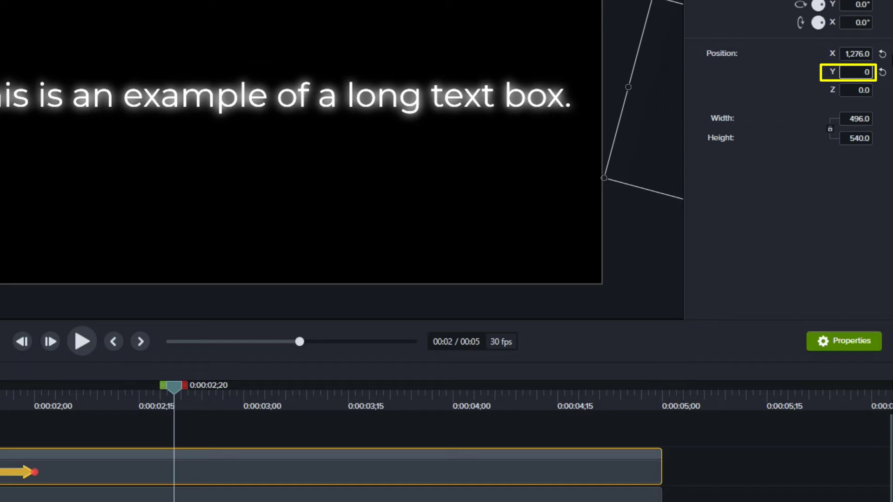
pyautogui.press('Return')
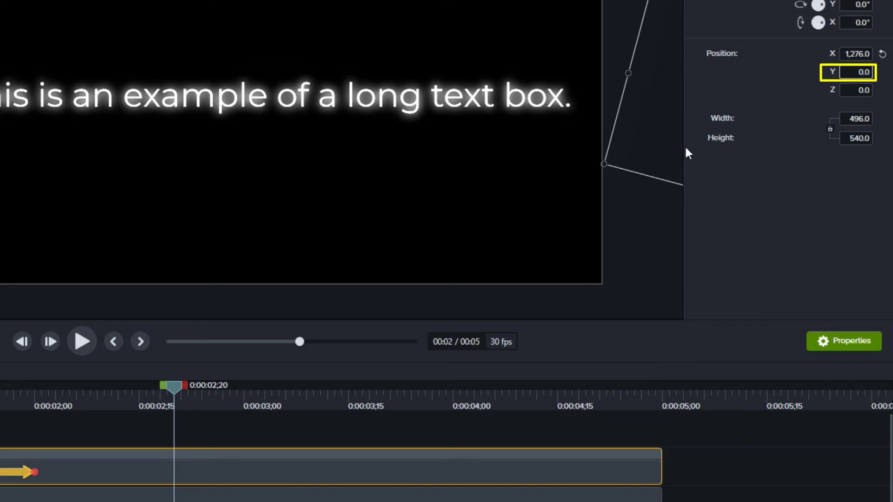
pyautogui.press('Home')
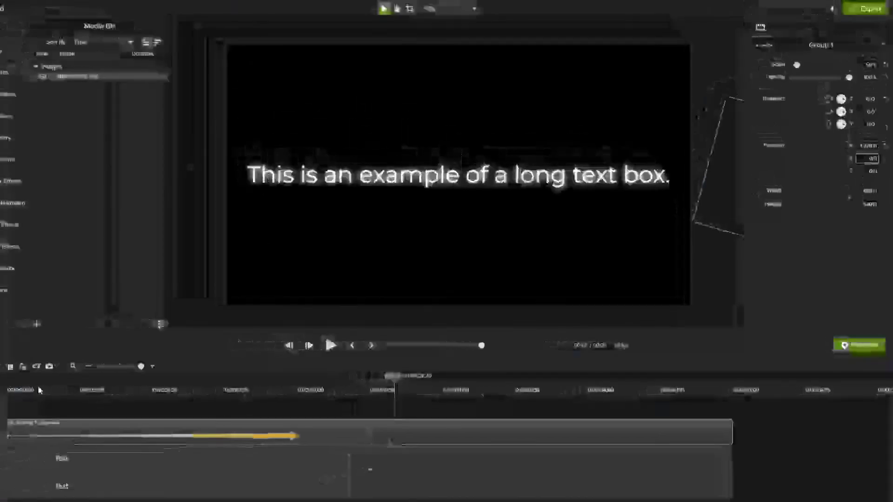
pyautogui.moveTo(39, 386); pyautogui.dragTo(292, 411)
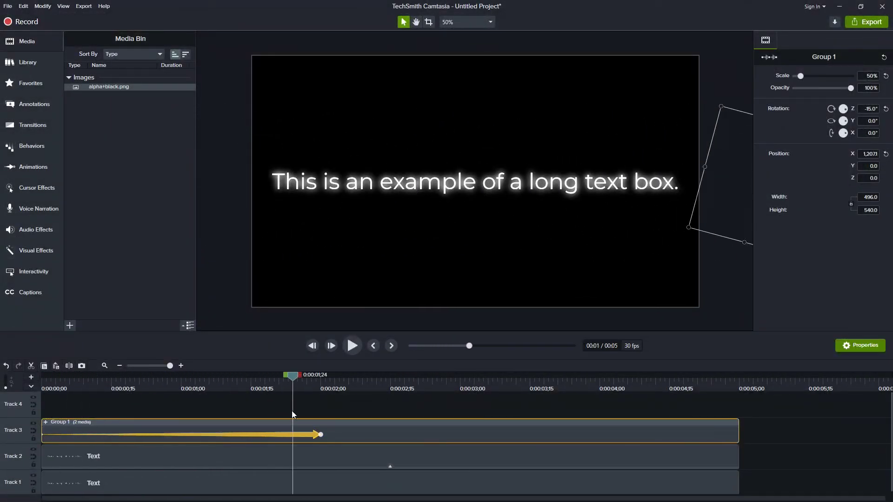